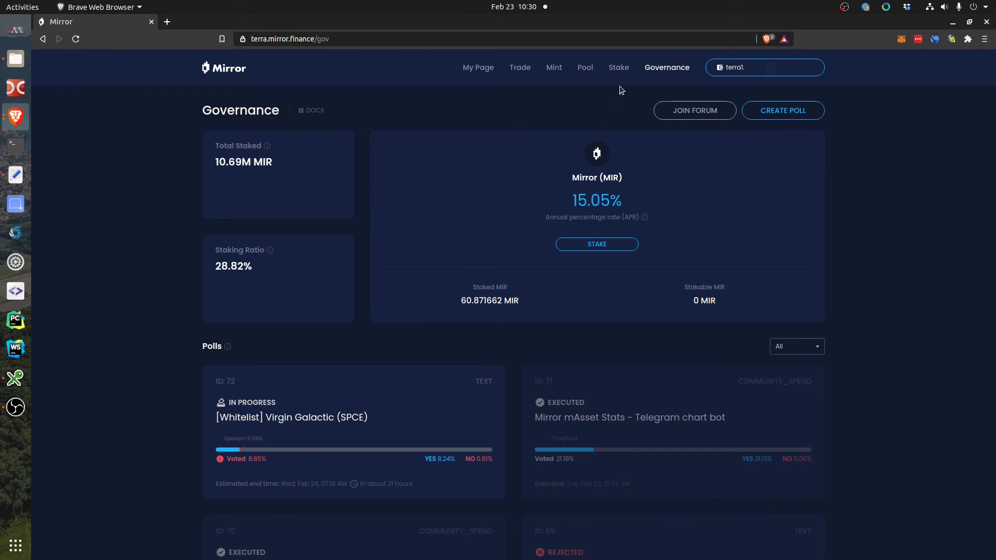
- Browse the LP staking overview, then return to the governance overview and scroll through it
{"action": "left_click", "coordinate": [618, 67]}
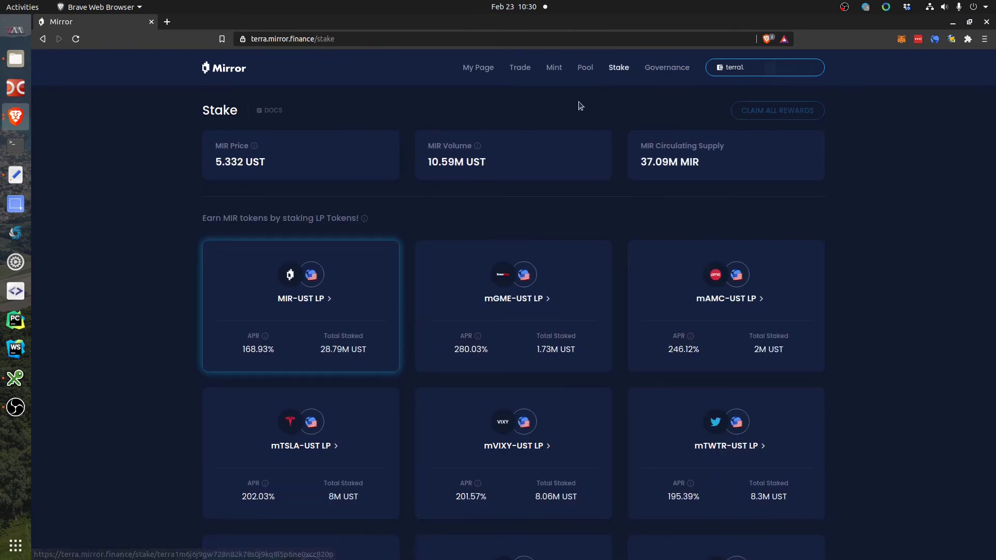
{"action": "left_click", "coordinate": [672, 68]}
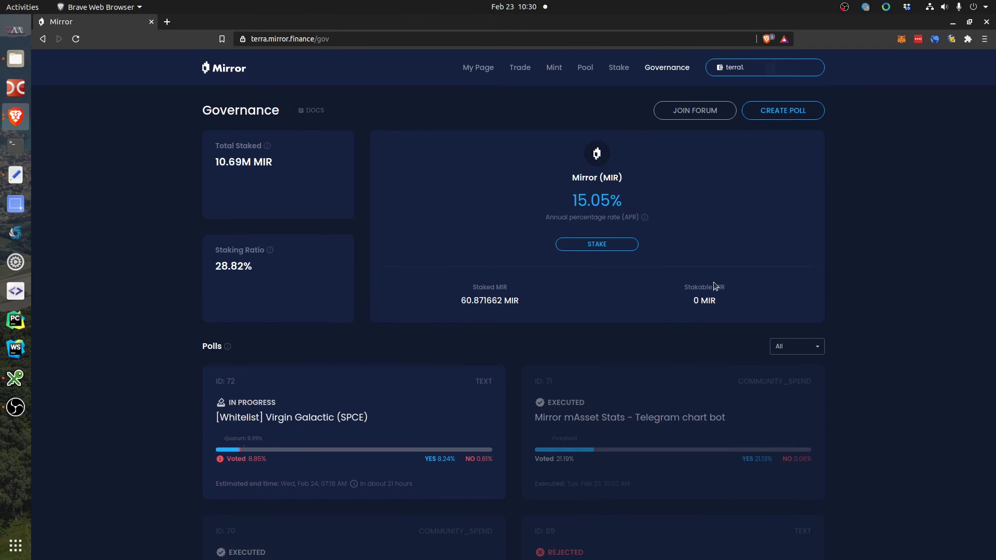
{"action": "scroll", "coordinate": [657, 442], "scroll_direction": "down", "scroll_amount": 4}
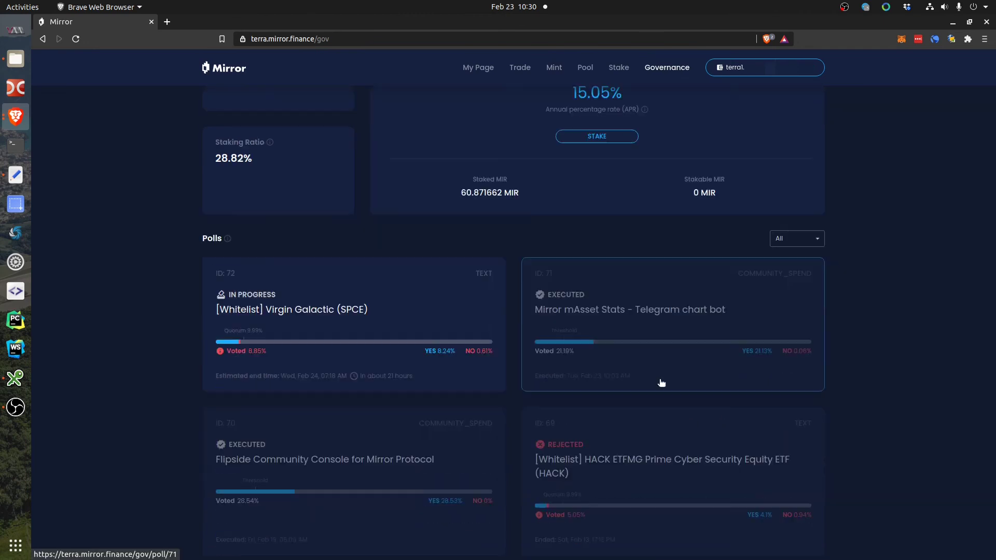
{"action": "scroll", "coordinate": [658, 374], "scroll_direction": "down", "scroll_amount": 1}
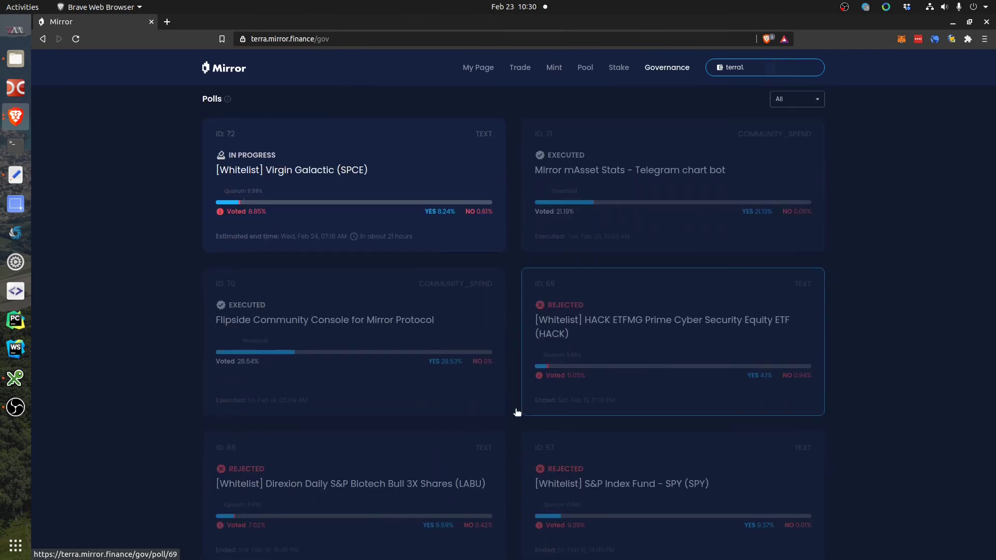
{"action": "scroll", "coordinate": [657, 439], "scroll_direction": "down", "scroll_amount": 3}
{"action": "scroll", "coordinate": [625, 445], "scroll_direction": "up", "scroll_amount": 7}
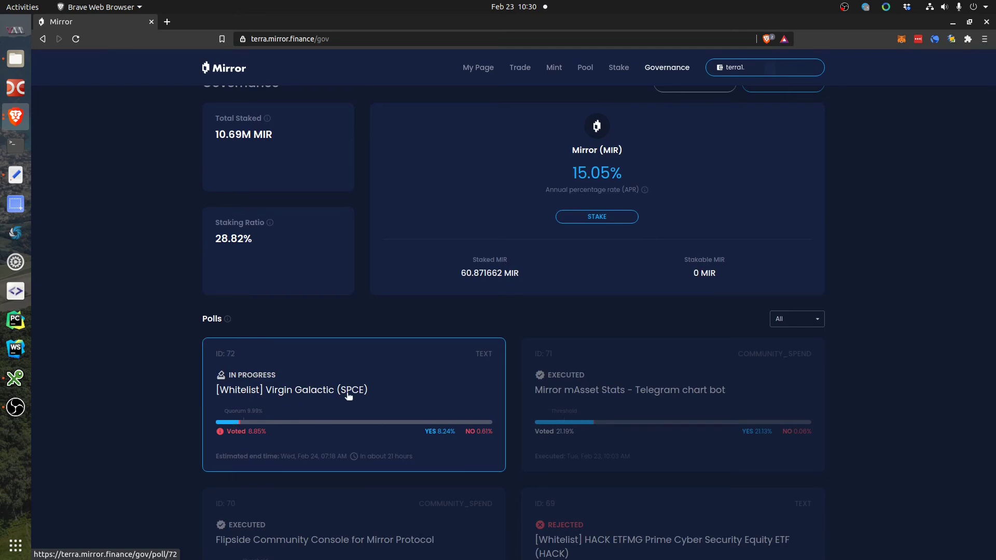
{"action": "scroll", "coordinate": [350, 393], "scroll_direction": "up", "scroll_amount": 1}
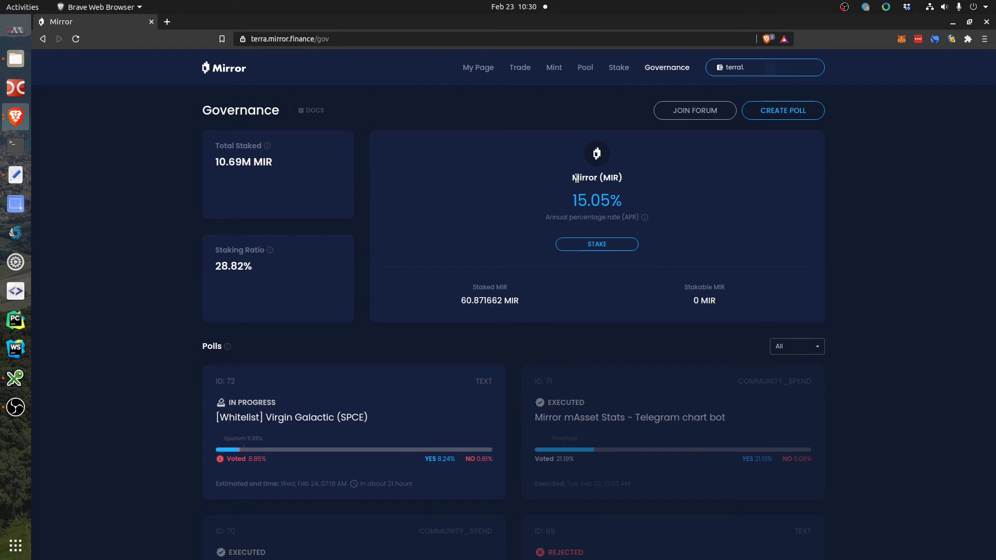
- Open the Stake form from the Mirror (MIR) APR card
{"action": "left_click_drag", "start_coordinate": [571, 179], "coordinate": [622, 176]}
{"action": "left_click", "coordinate": [612, 176]}
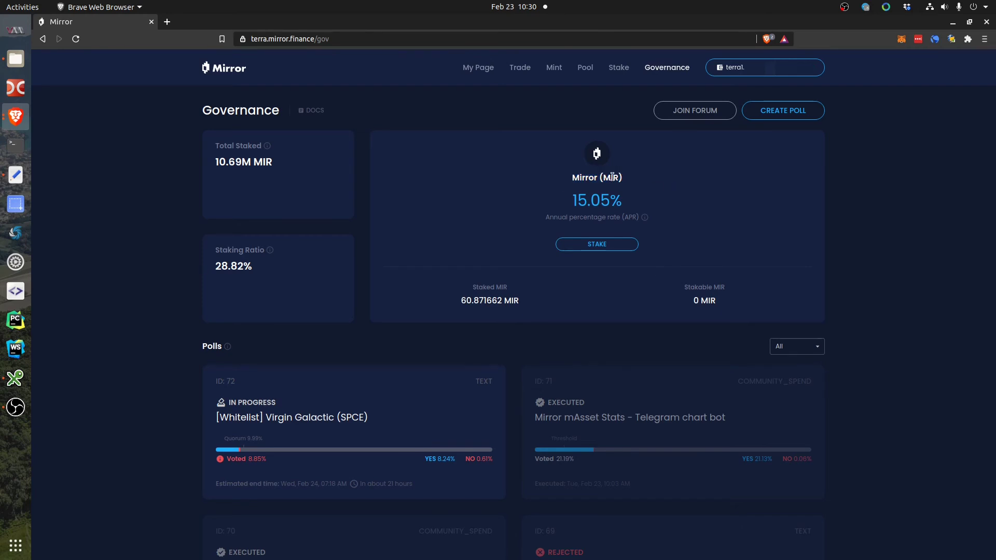
{"action": "left_click", "coordinate": [600, 244]}
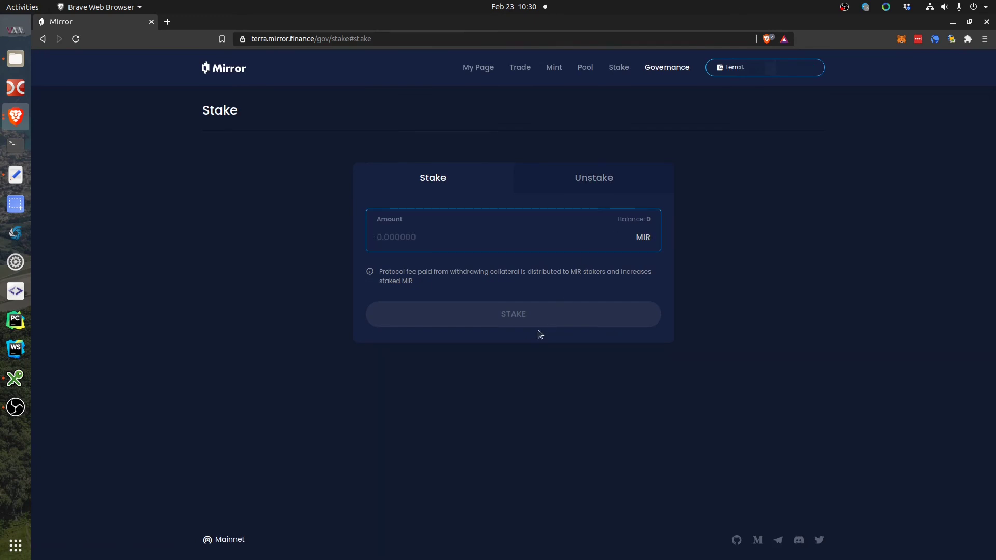
- Start a vote on poll 72 with the full 60.871662 staked MIR and choose Yes
{"action": "left_click", "coordinate": [652, 71]}
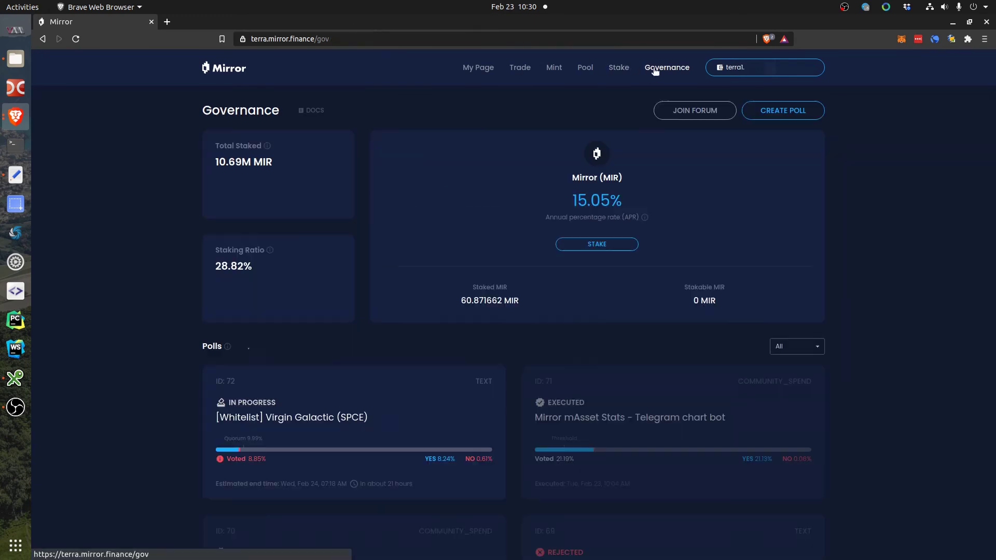
{"action": "left_click", "coordinate": [291, 418]}
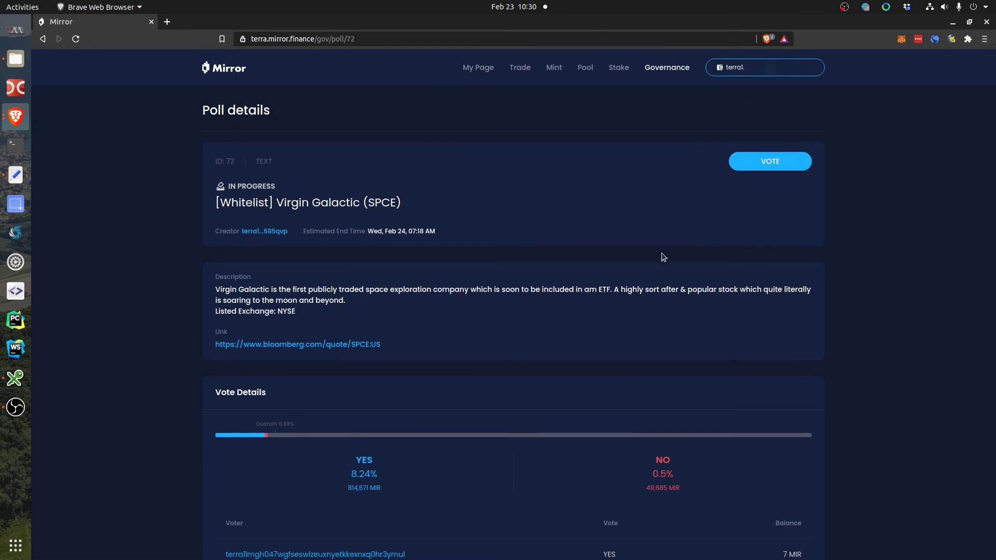
{"action": "left_click", "coordinate": [772, 162]}
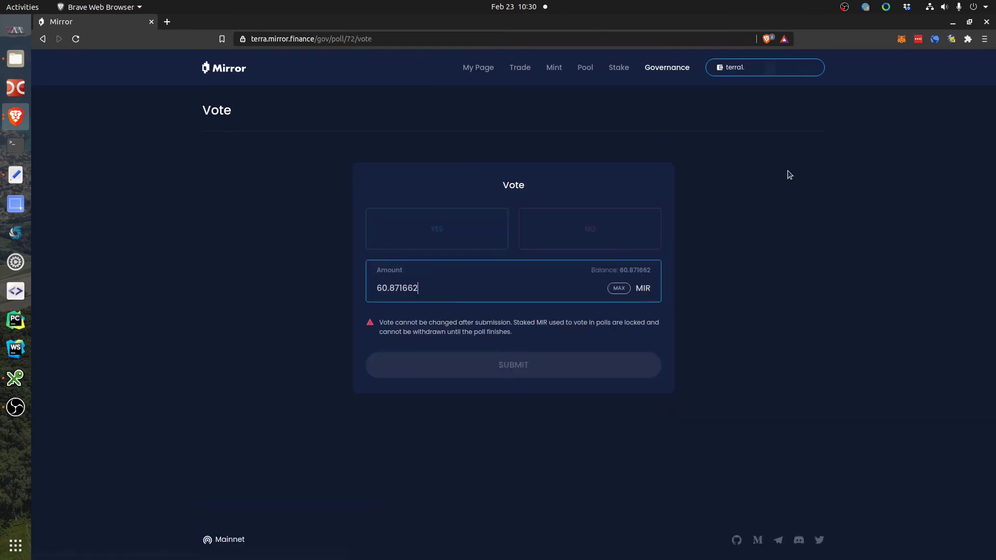
{"action": "left_click", "coordinate": [619, 289]}
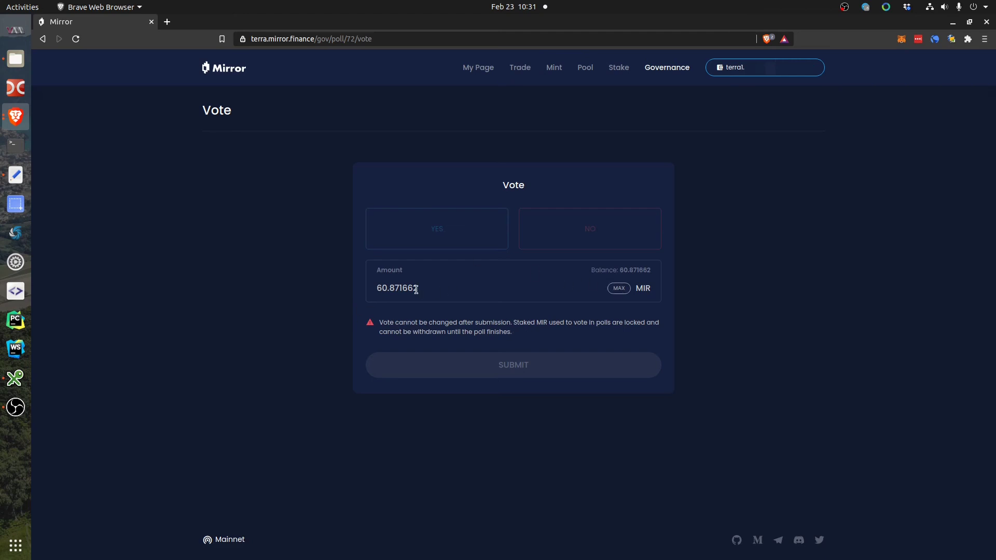
{"action": "left_click", "coordinate": [446, 233]}
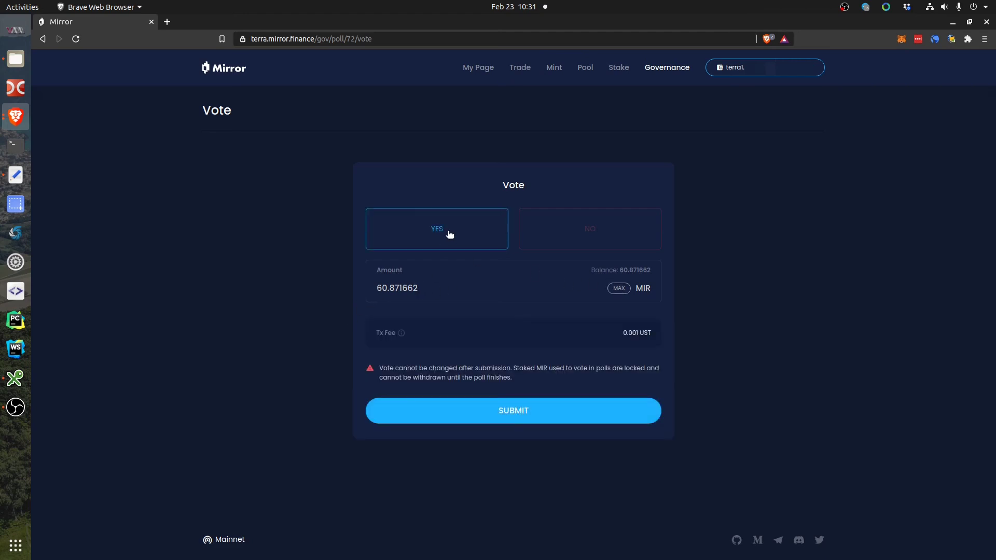
- Submit the vote and approve it in Terra Station with the wallet password
{"action": "left_click", "coordinate": [515, 410]}
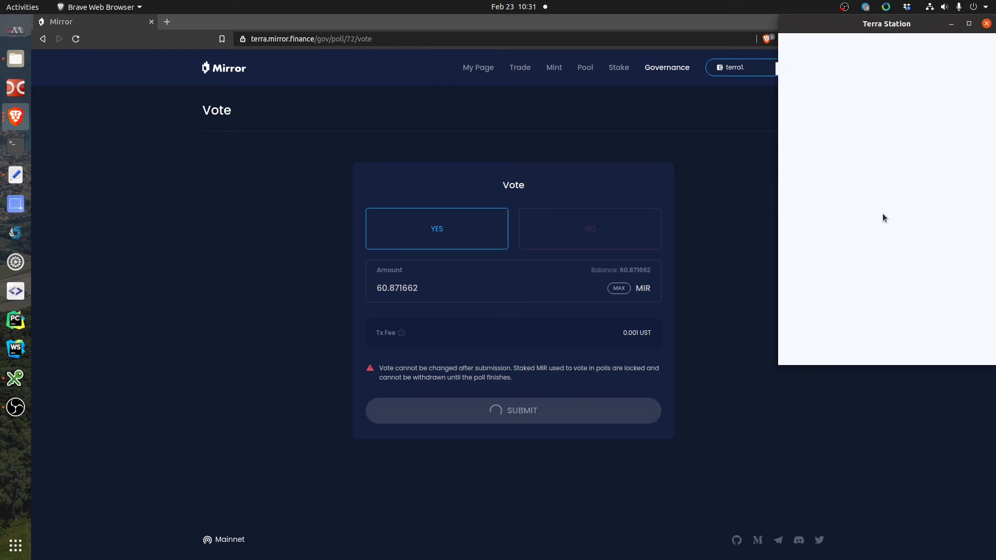
{"action": "left_click", "coordinate": [847, 246]}
{"action": "key", "text": "ctrl+v"}
{"action": "key", "text": "Return"}
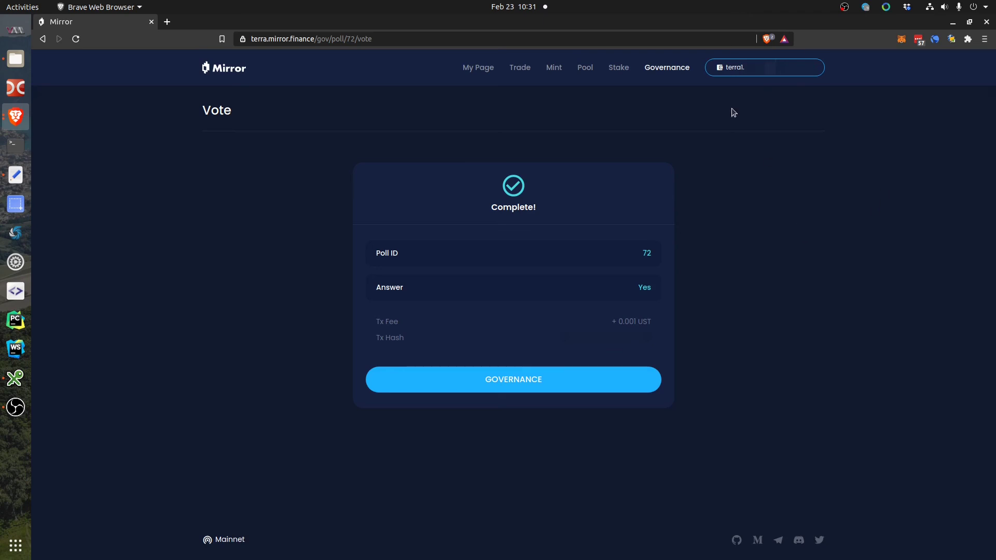
- Return to the Governance overview, then go to My Page
{"action": "left_click", "coordinate": [668, 67]}
{"action": "left_click", "coordinate": [483, 71]}
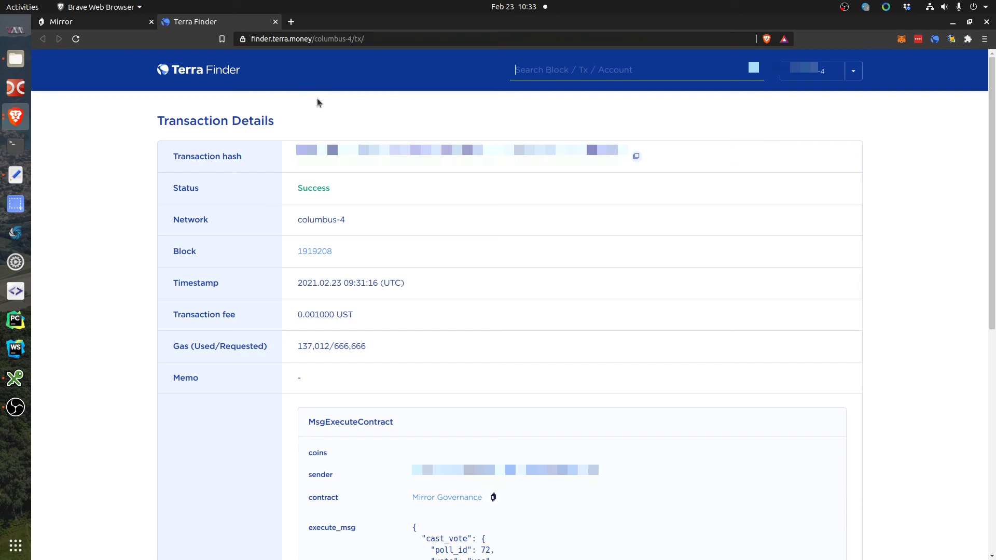
- Check the cast_vote message (poll 72, yes, 60871662) in Terra Finder, then close that tab
{"action": "scroll", "coordinate": [426, 412], "scroll_direction": "down", "scroll_amount": 2}
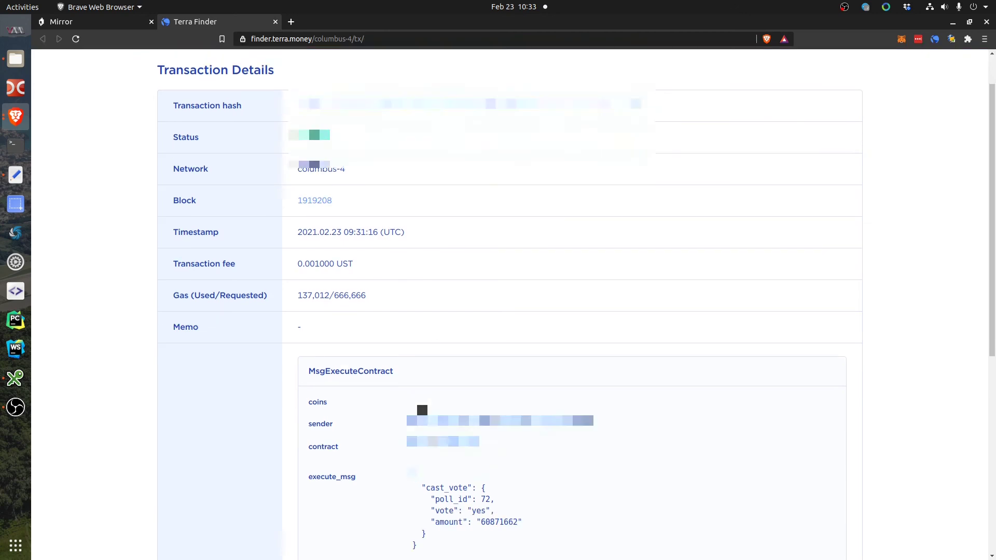
{"action": "left_click_drag", "start_coordinate": [533, 516], "coordinate": [413, 482]}
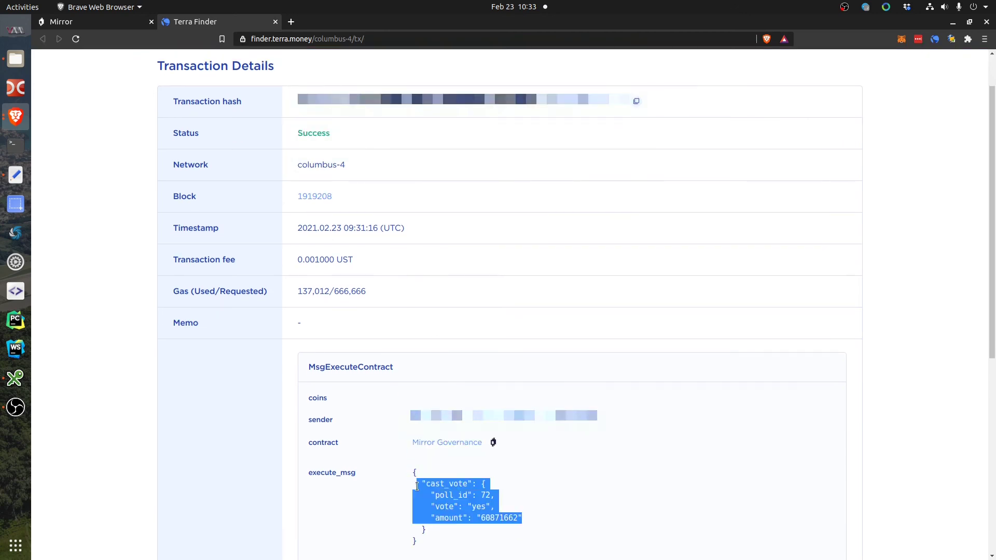
{"action": "left_click", "coordinate": [535, 495]}
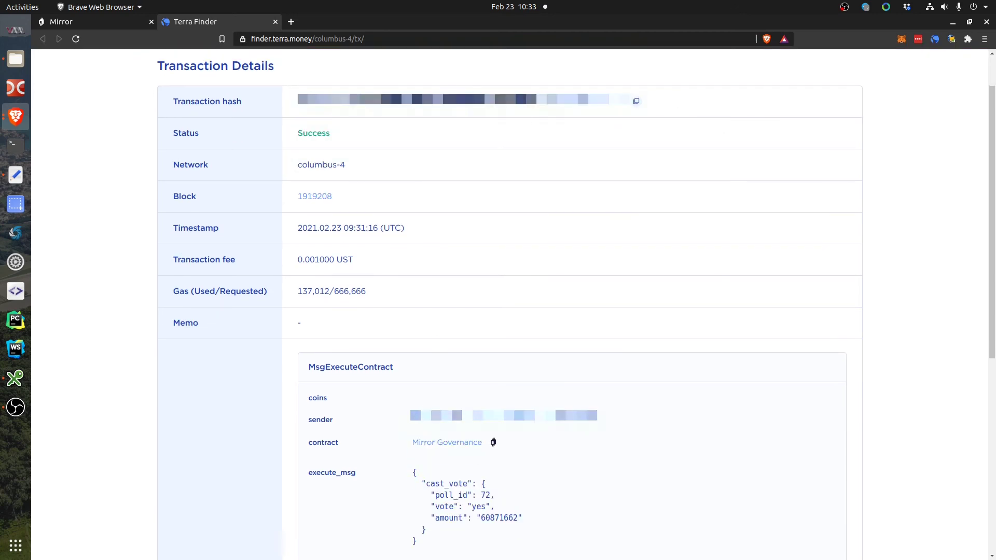
{"action": "middle_click", "coordinate": [251, 21]}
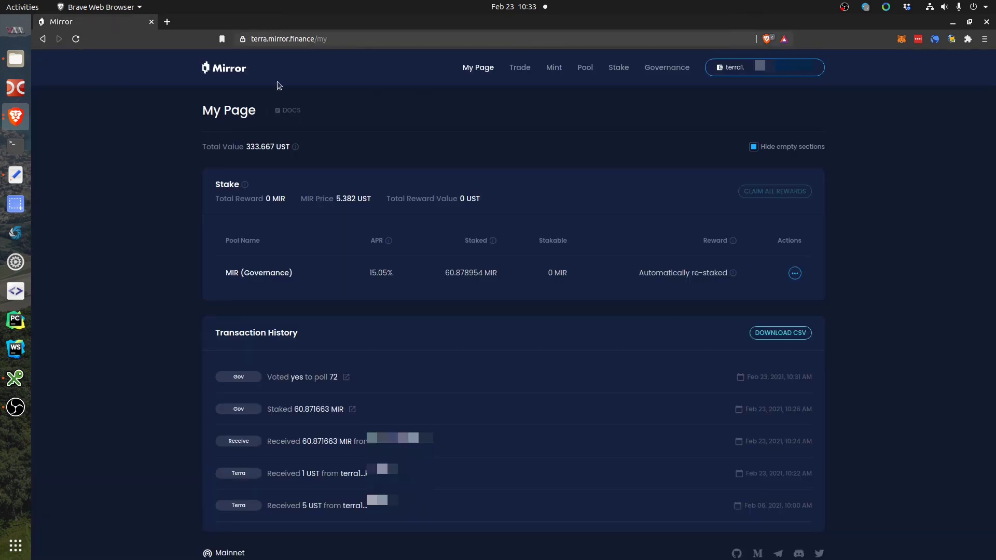
- Open poll 72 from Governance to review its vote details, then go back to the overview
{"action": "left_click", "coordinate": [673, 66]}
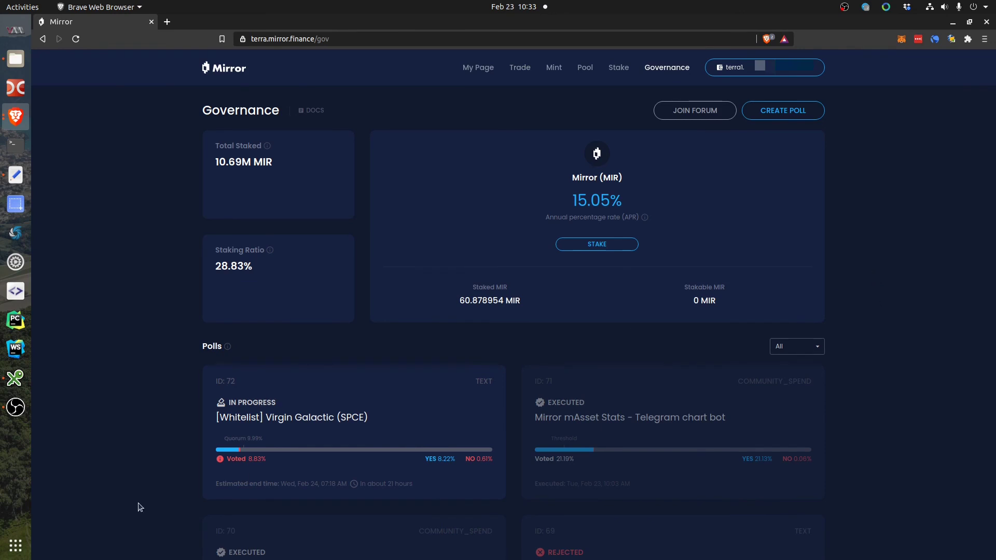
{"action": "left_click", "coordinate": [300, 414]}
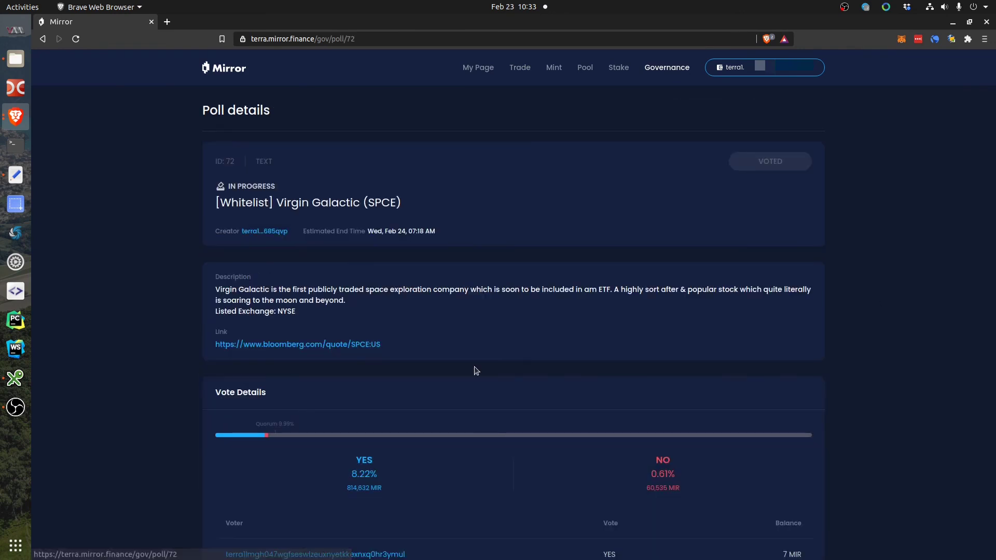
{"action": "scroll", "coordinate": [975, 331], "scroll_direction": "down", "scroll_amount": 4}
{"action": "scroll", "coordinate": [954, 307], "scroll_direction": "up", "scroll_amount": 4}
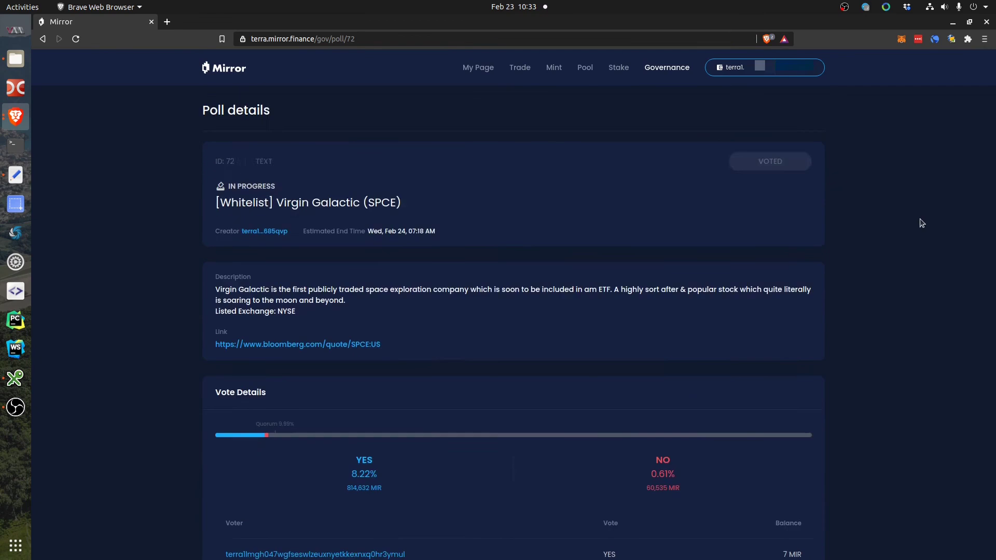
{"action": "key", "text": "alt+Left"}
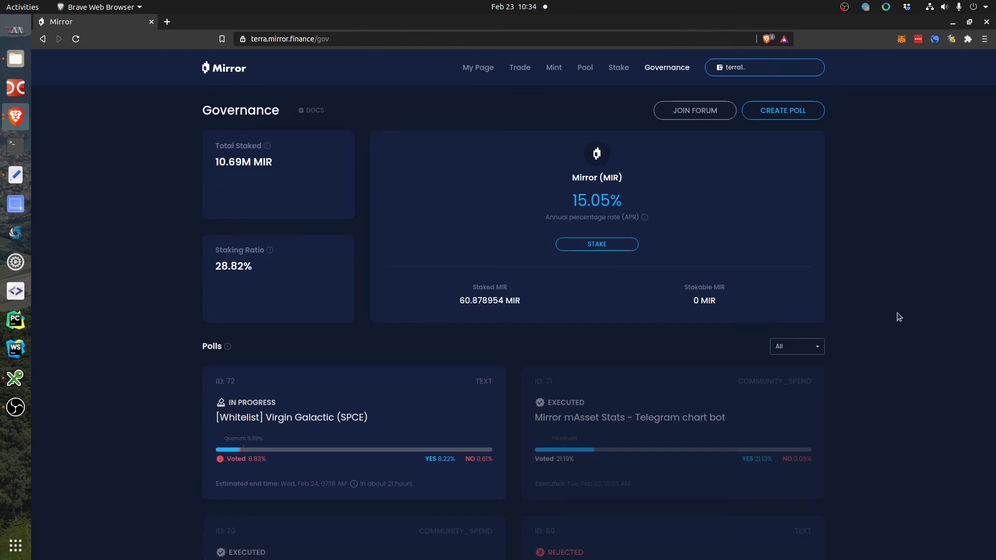
{"action": "left_click_drag", "start_coordinate": [451, 300], "coordinate": [524, 301]}
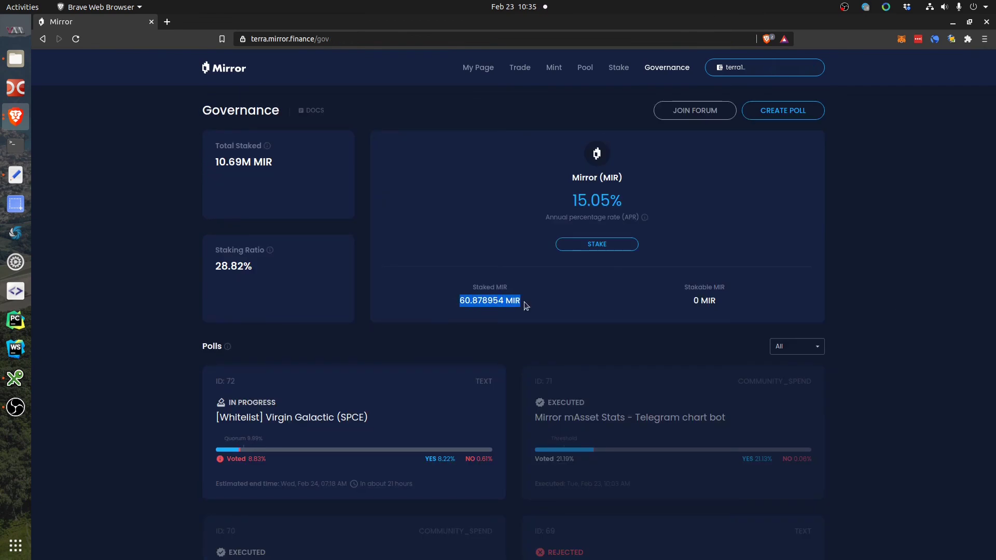
{"action": "left_click", "coordinate": [564, 300]}
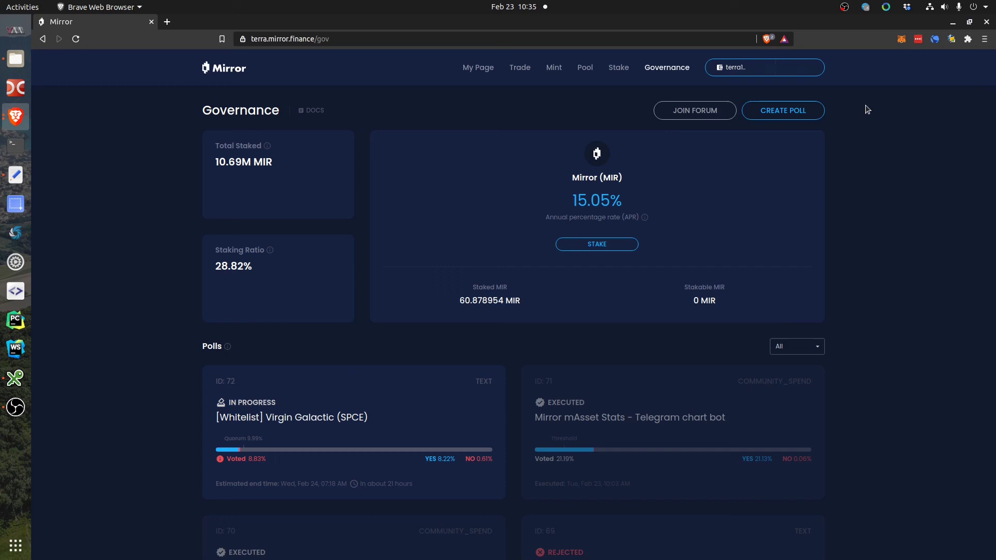
{"action": "left_click", "coordinate": [791, 69]}
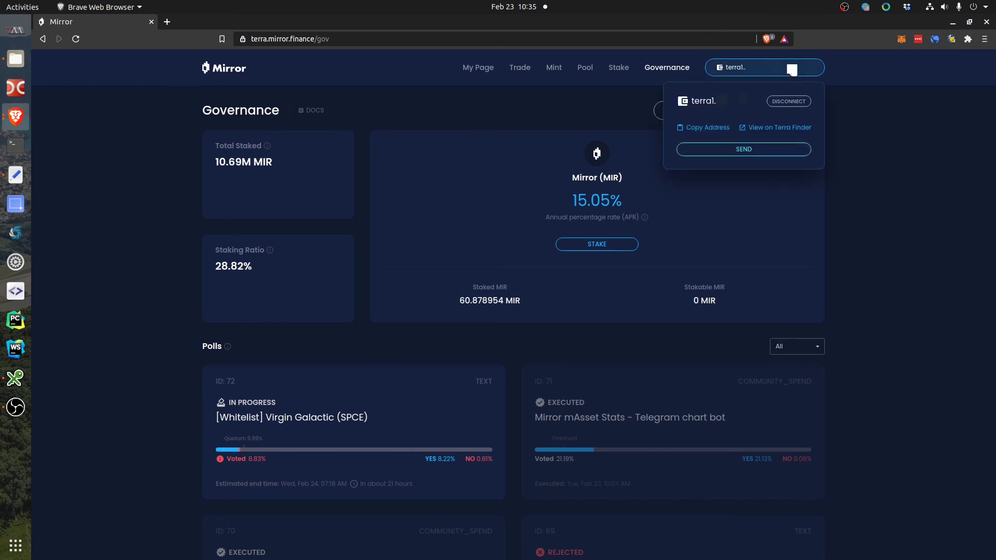
{"action": "left_click", "coordinate": [911, 217]}
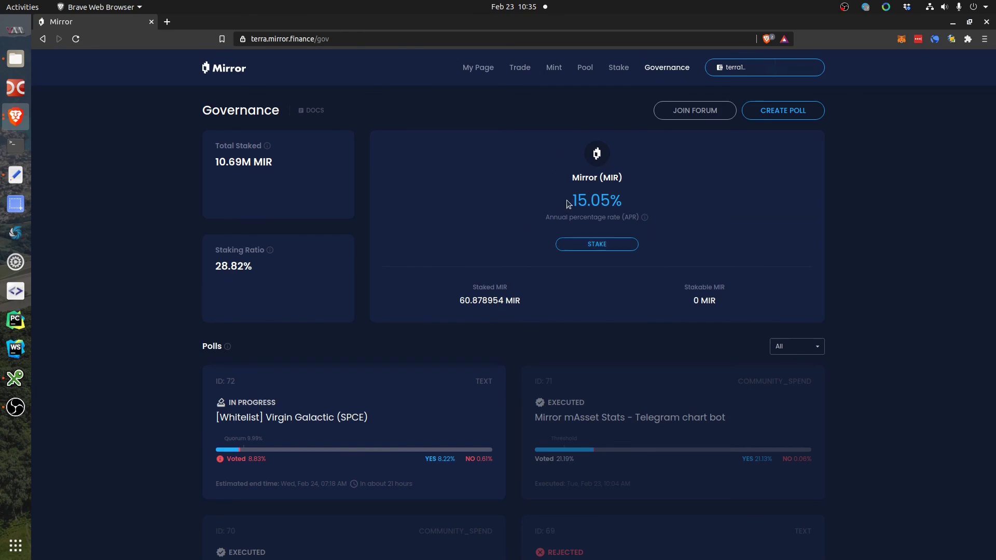
{"action": "left_click_drag", "start_coordinate": [567, 200], "coordinate": [633, 202]}
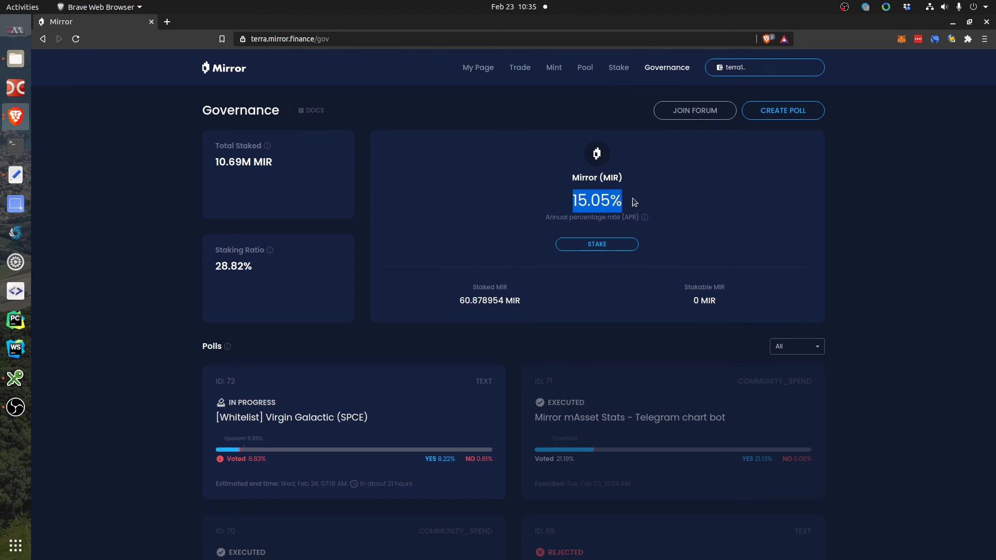
{"action": "left_click", "coordinate": [639, 202]}
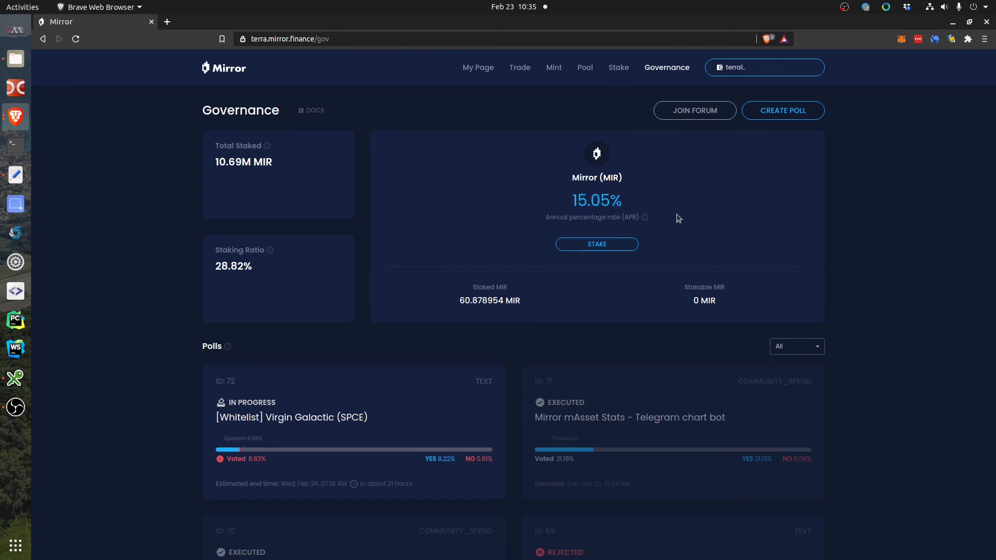
{"action": "left_click", "coordinate": [595, 244]}
{"action": "left_click", "coordinate": [605, 177]}
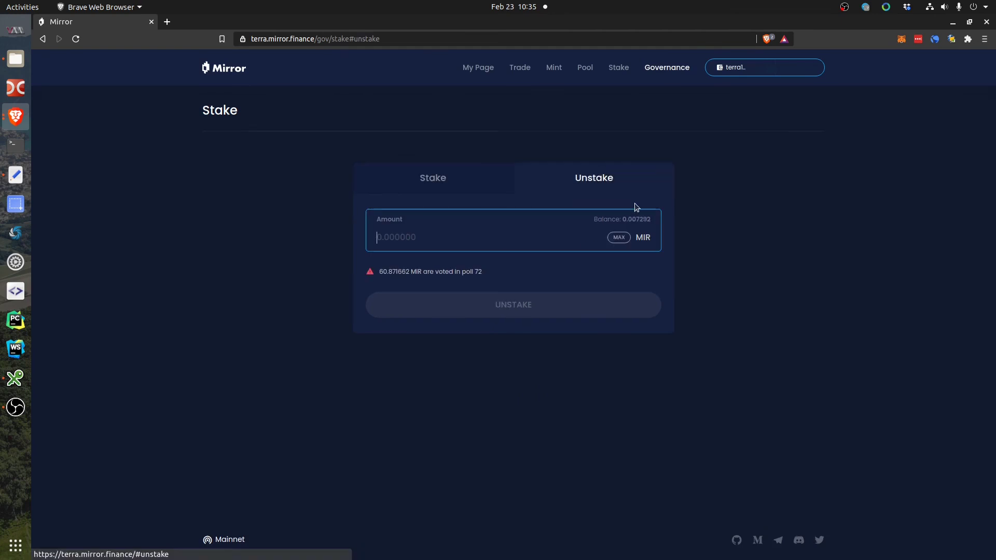
{"action": "left_click", "coordinate": [620, 238]}
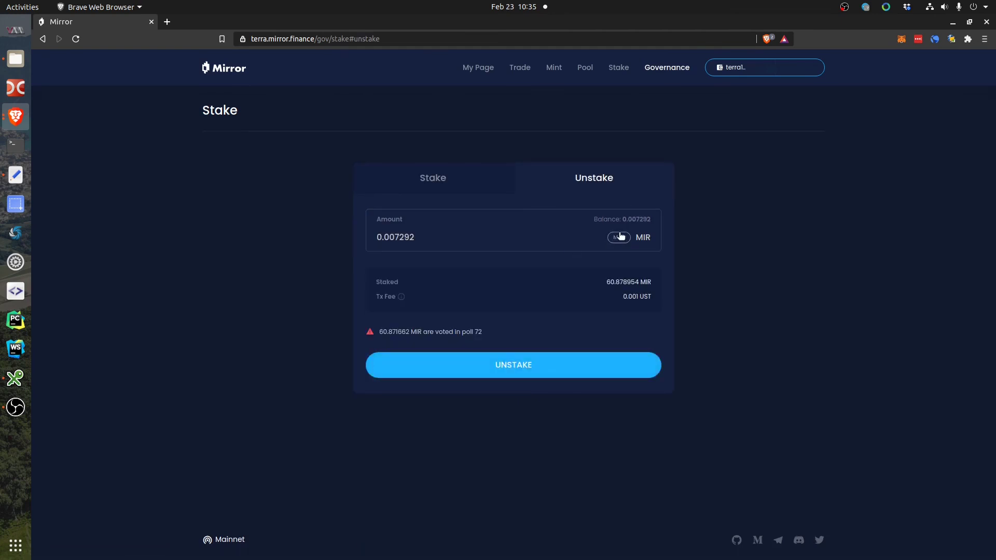
{"action": "left_click_drag", "start_coordinate": [425, 238], "coordinate": [358, 238]}
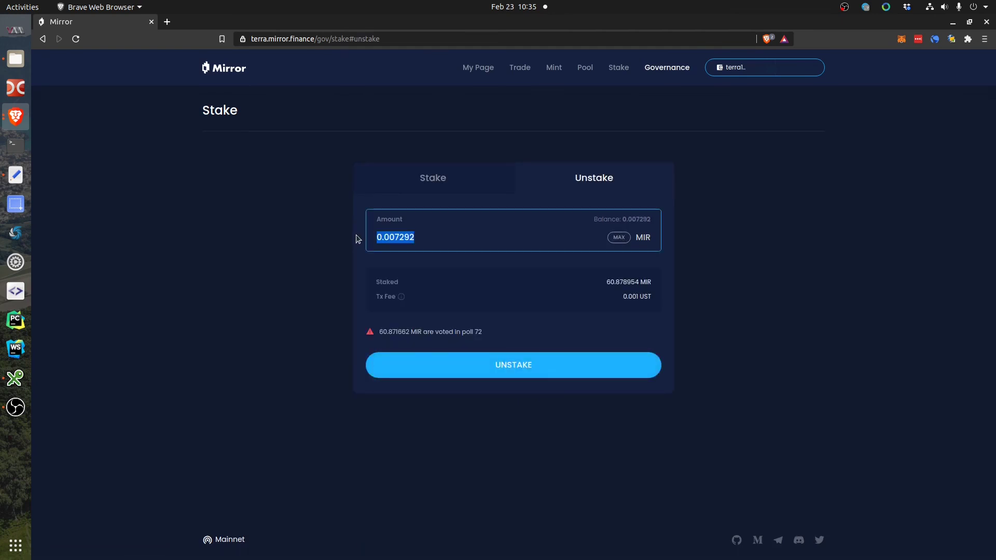
{"action": "left_click", "coordinate": [443, 238]}
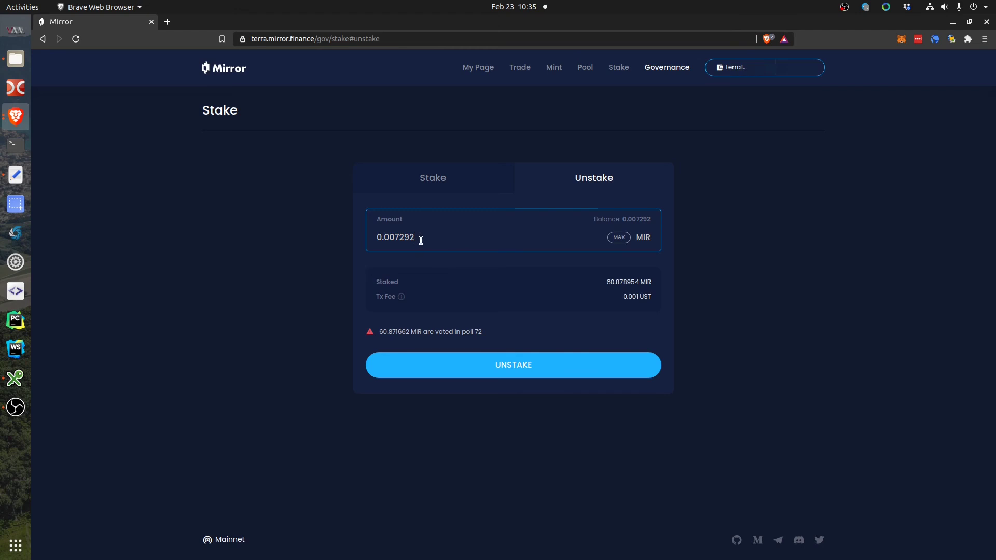